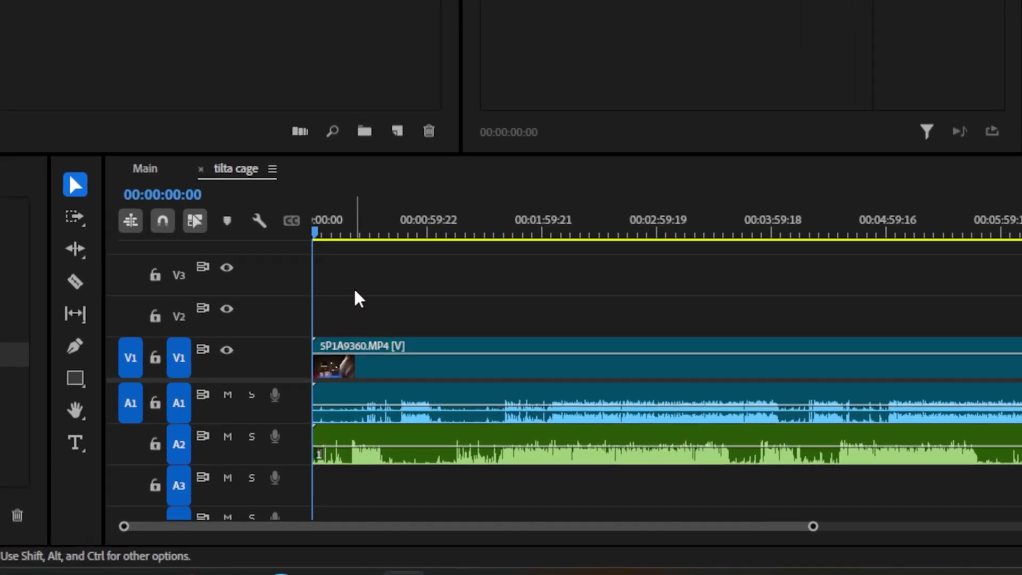
Step: Synchronize the SP1A9360.MP4 clip and recorder audio using audio track channel 1
left_click_drag(355, 294, 444, 456)
right_click(444, 456)
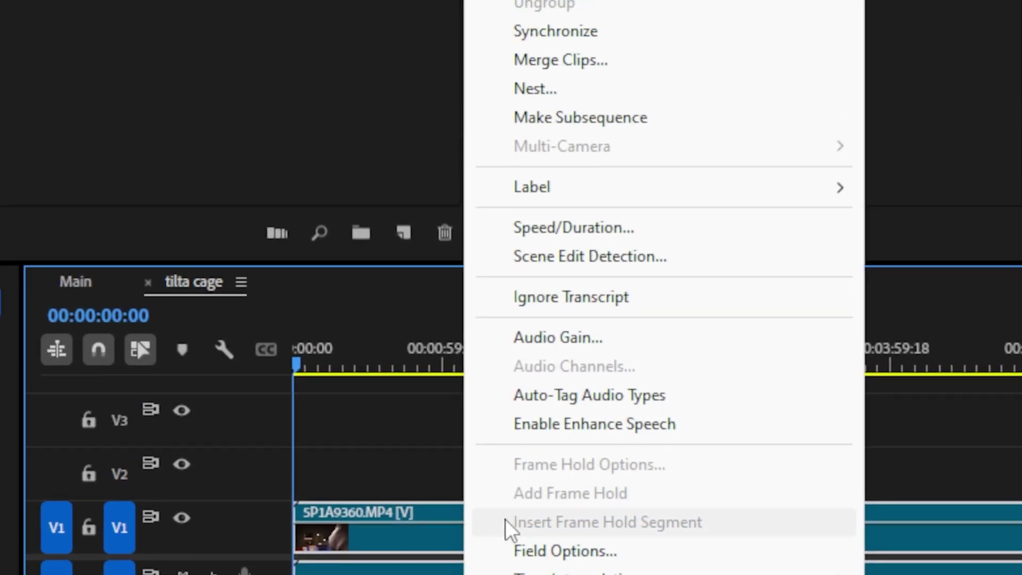
left_click(583, 277)
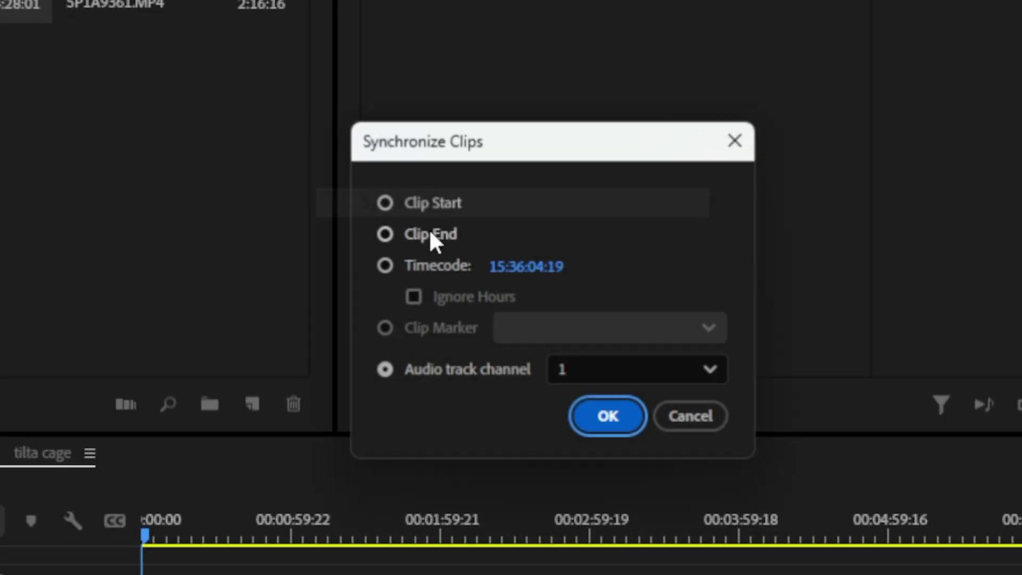
left_click(554, 344)
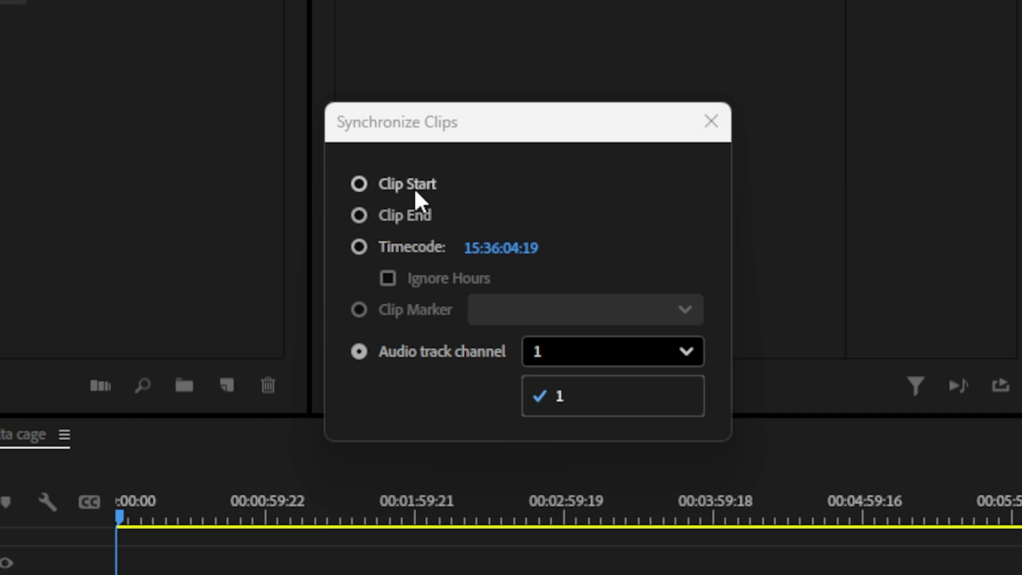
left_click(589, 397)
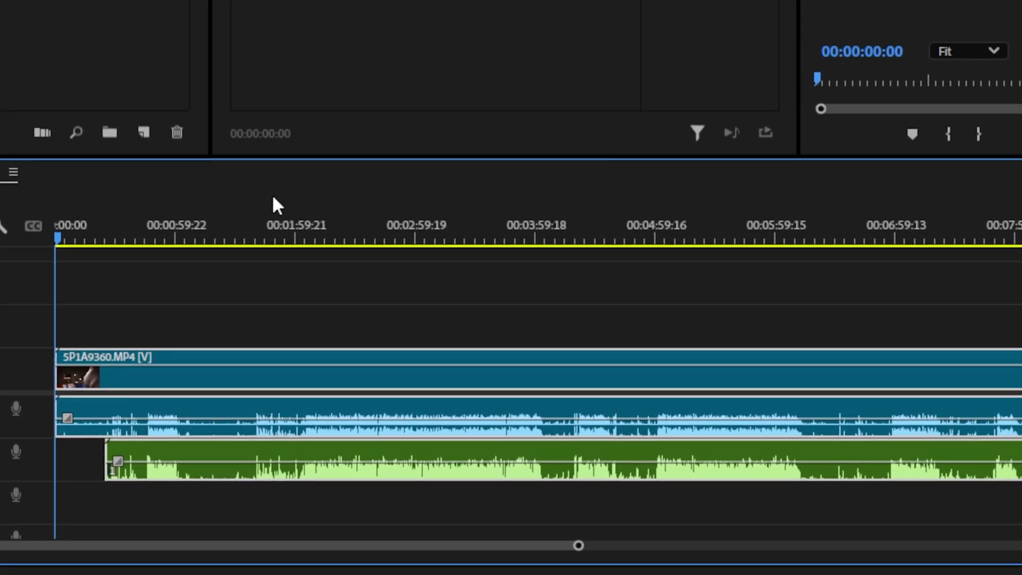
left_click_drag(327, 235, 342, 237)
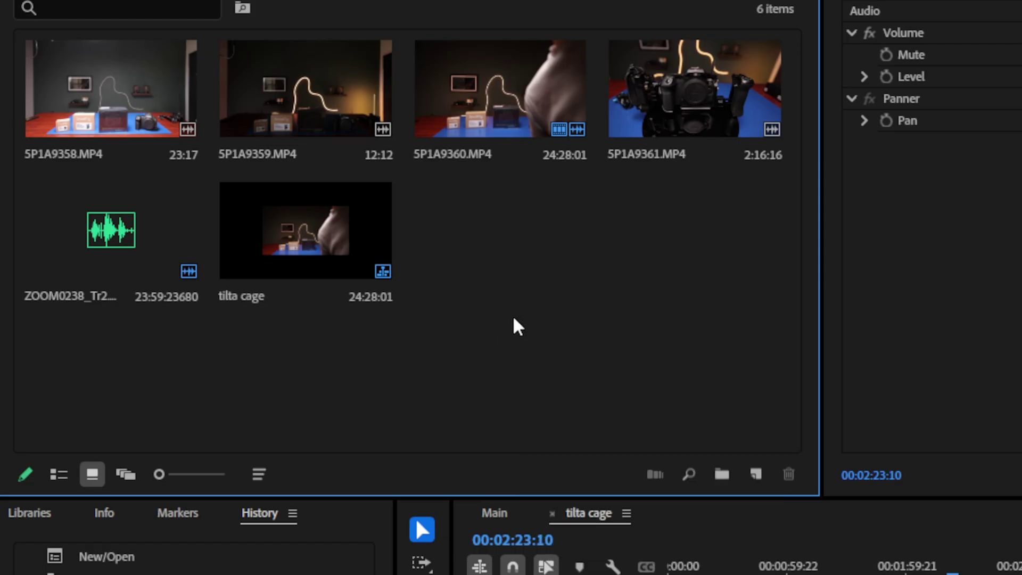
Step: Create a new Project bin named 'Mulit' for the camera clip and recorder audio
right_click(516, 327)
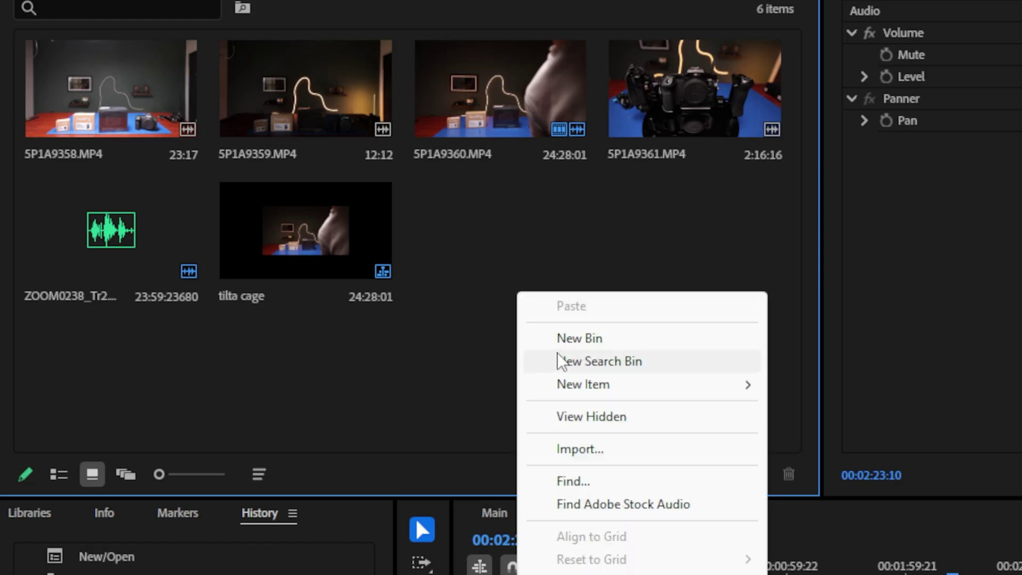
left_click(572, 339)
type("Mulit")
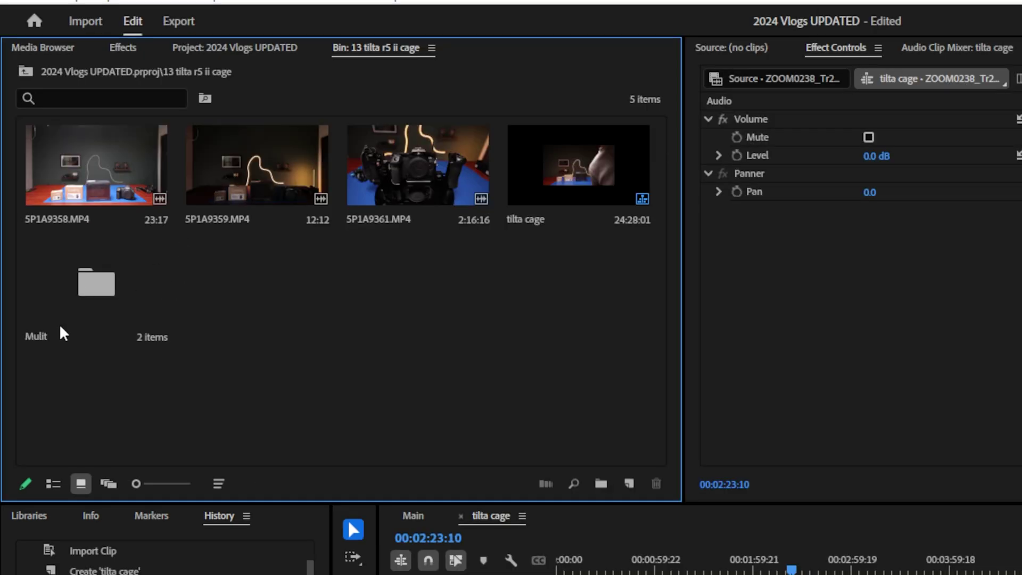
left_click(83, 291)
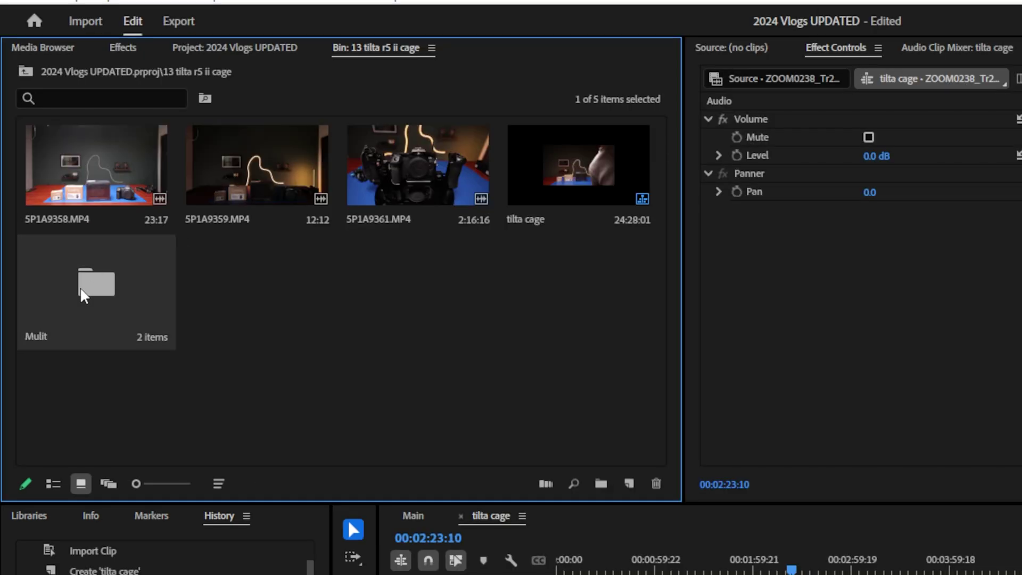
Step: From the Mulit bin, create multi-camera source sequence 'Test', synced by audio channel, keeping Stereo audio
right_click(80, 287)
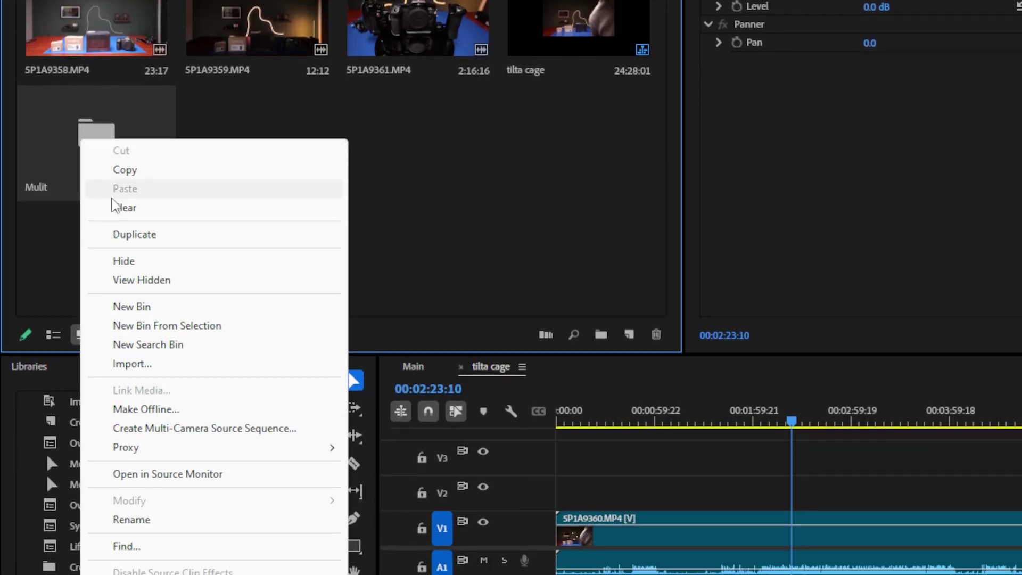
left_click(165, 329)
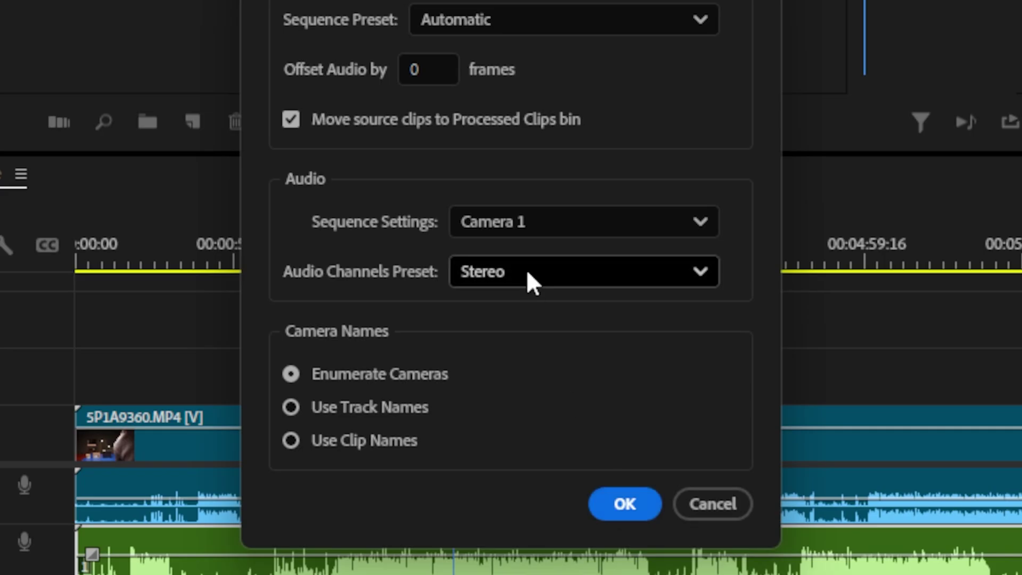
left_click(534, 268)
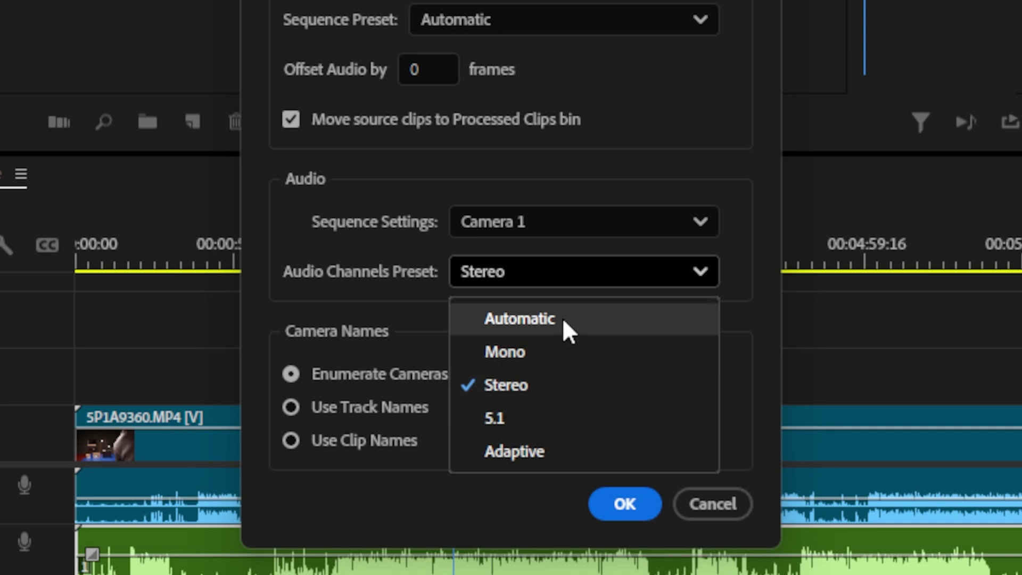
key("Escape")
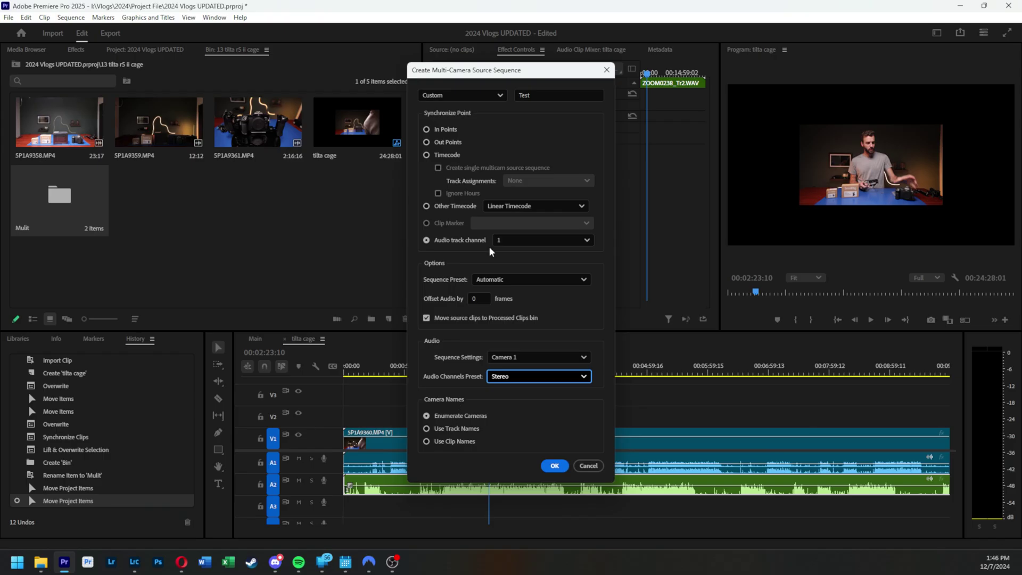
left_click(554, 467)
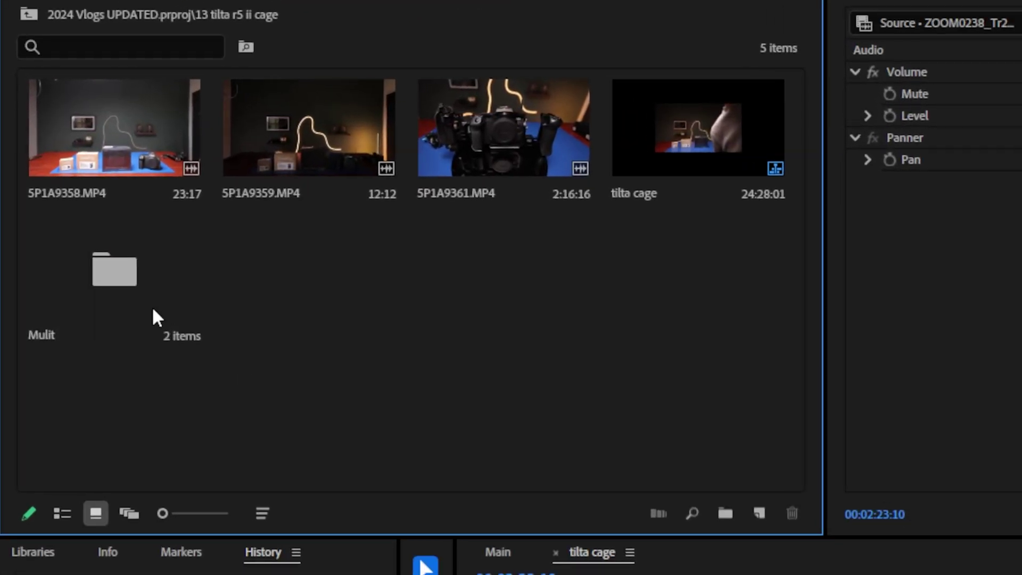
Step: Open the Mulit bin and load the Test multicam sequence into its own timeline
double_click(153, 311)
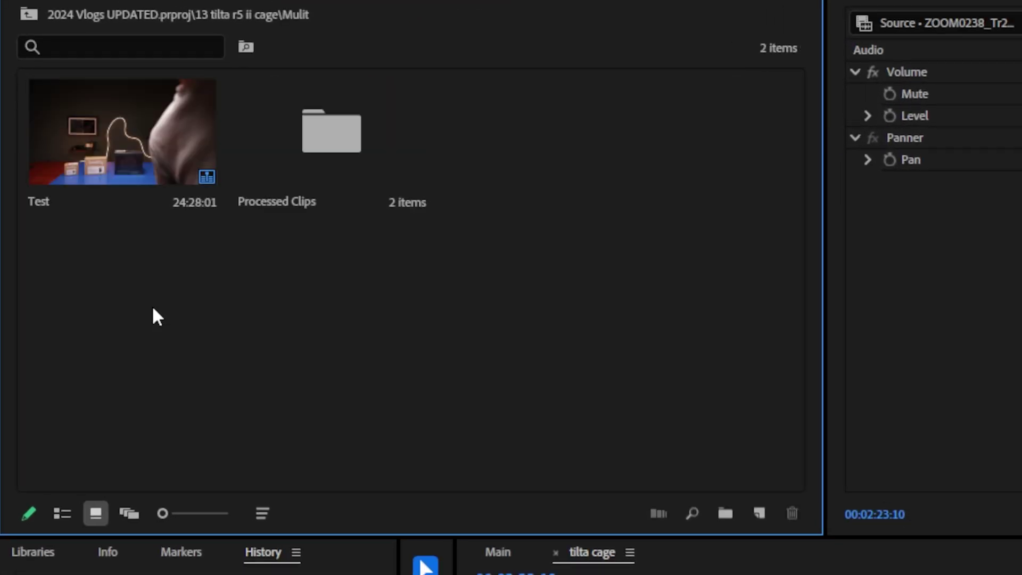
double_click(114, 134)
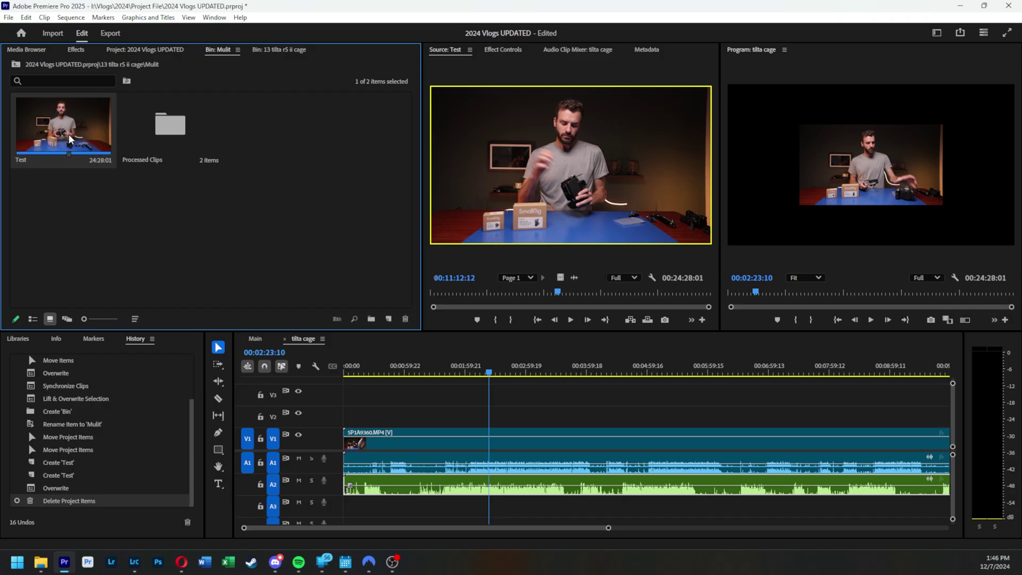
right_click(69, 137)
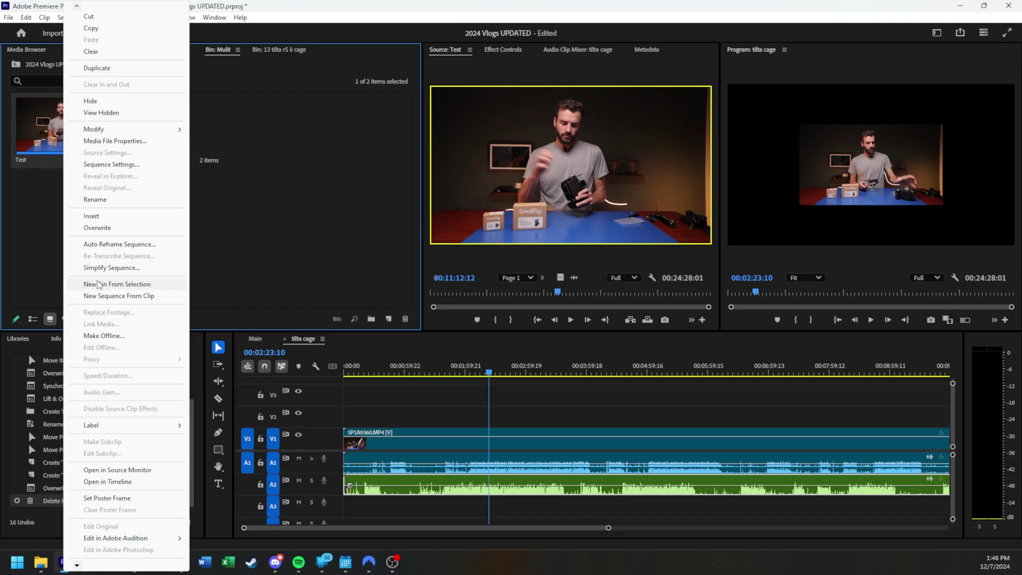
left_click(108, 482)
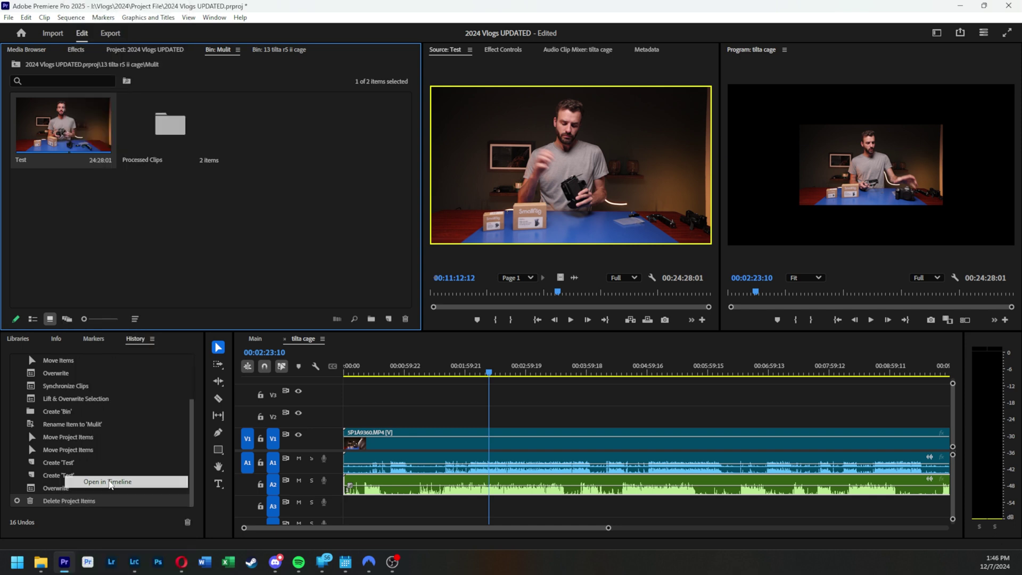
left_click_drag(396, 373, 399, 374)
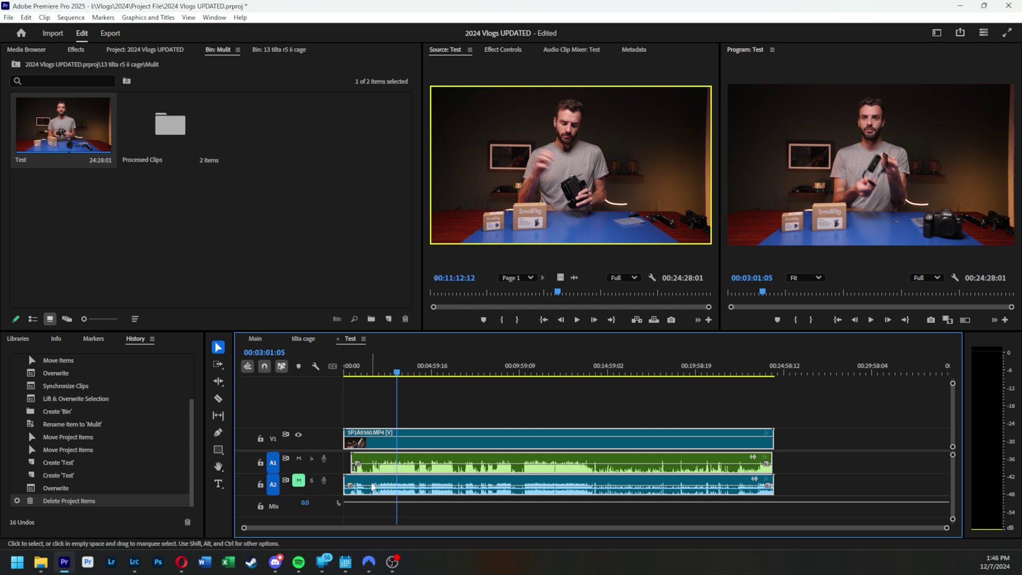
Step: Create a new sequence from the Test multicam clip
right_click(63, 136)
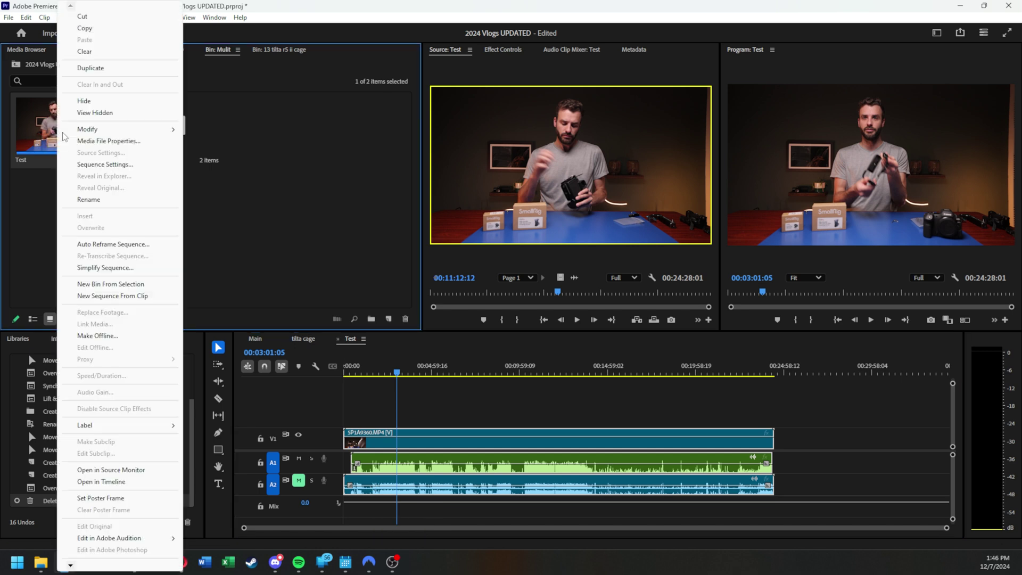
left_click(112, 296)
left_click(400, 374)
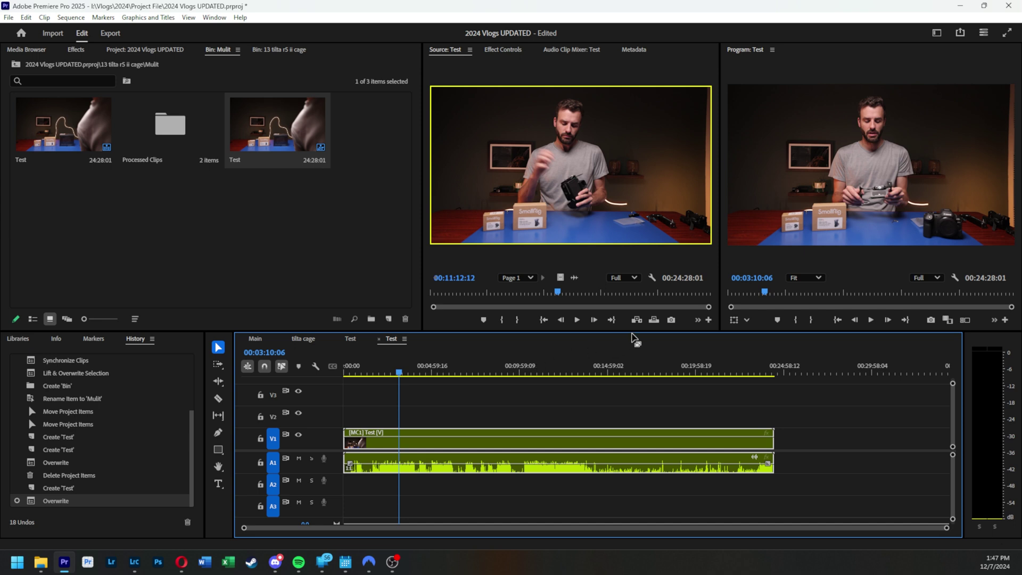
Step: Add the Toggle Multi-Camera View button to the Source monitor controls
left_click(698, 321)
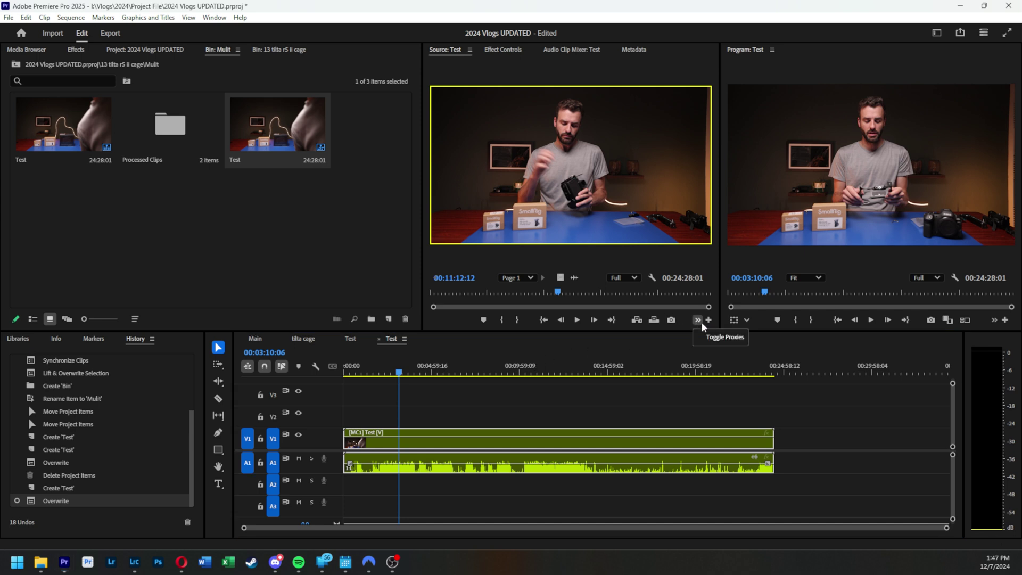
left_click(709, 319)
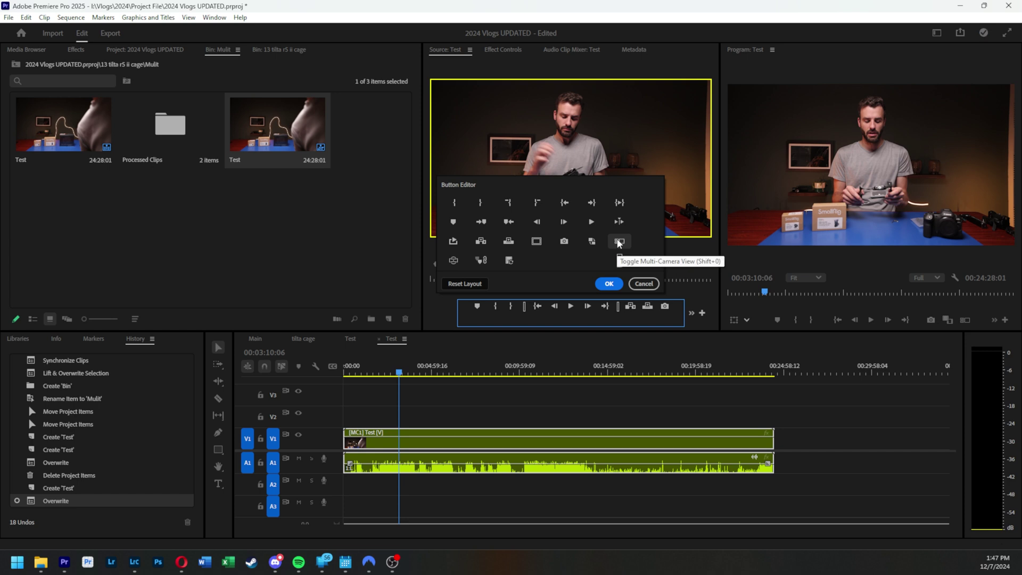
left_click(609, 284)
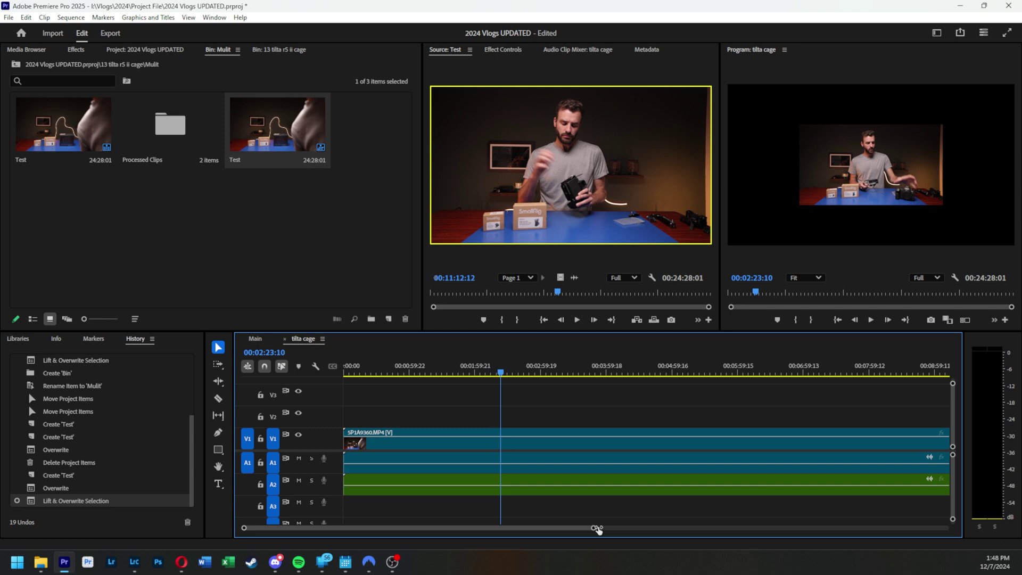
Step: Zoom into the tilta cage timeline and slide the ZOOM0238 recorder audio on A2 later
left_click_drag(597, 527, 414, 528)
scroll(481, 522, "up", 5)
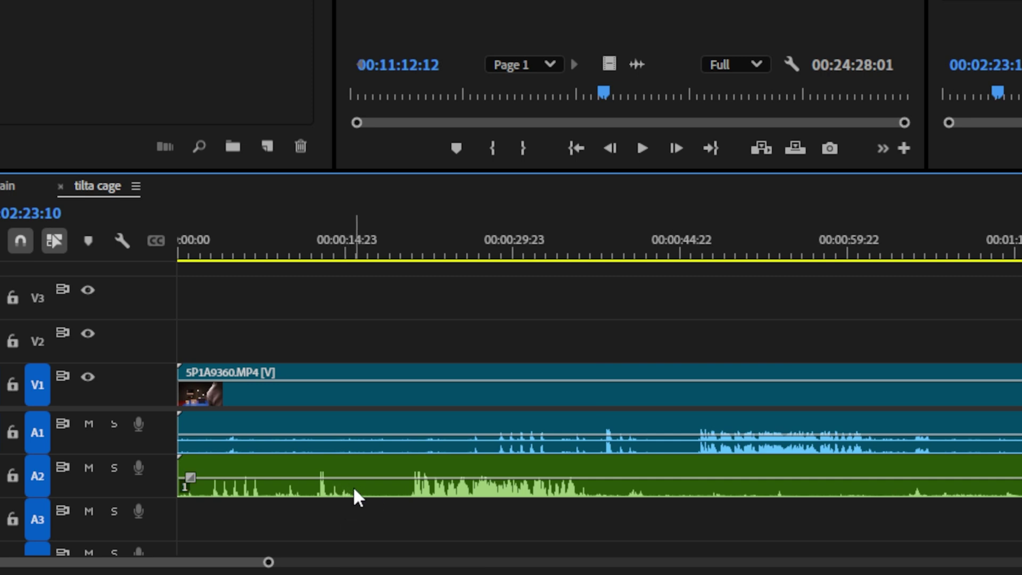
left_click_drag(354, 489, 623, 527)
left_click_drag(677, 506, 735, 503)
Step: Fine-tune ZOOM0238 near 47 seconds so its peaks match the A1 camera audio
left_click_drag(708, 237, 703, 250)
left_click_drag(269, 565, 141, 564)
left_click_drag(844, 495, 747, 503)
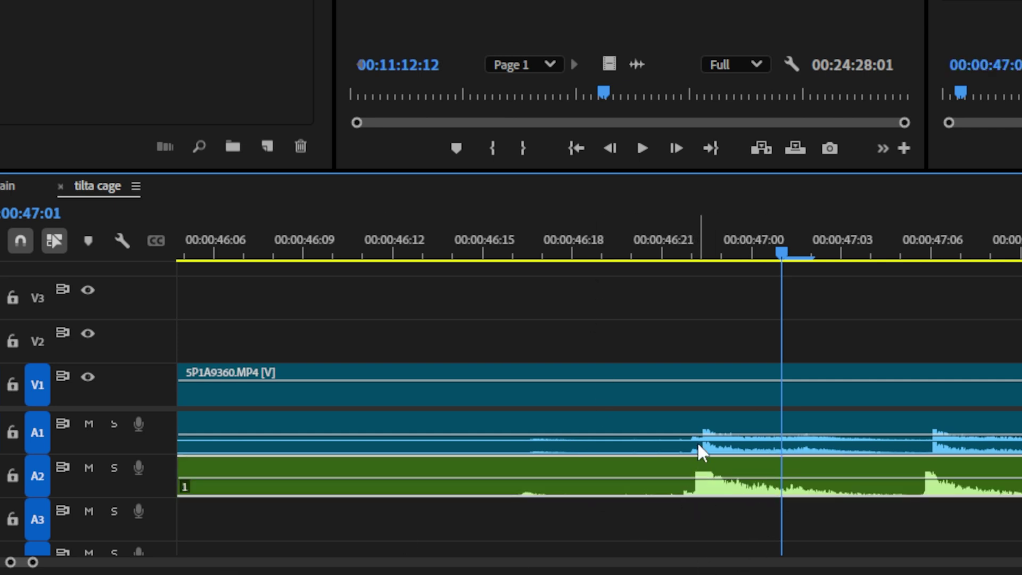
left_click_drag(38, 567, 809, 553)
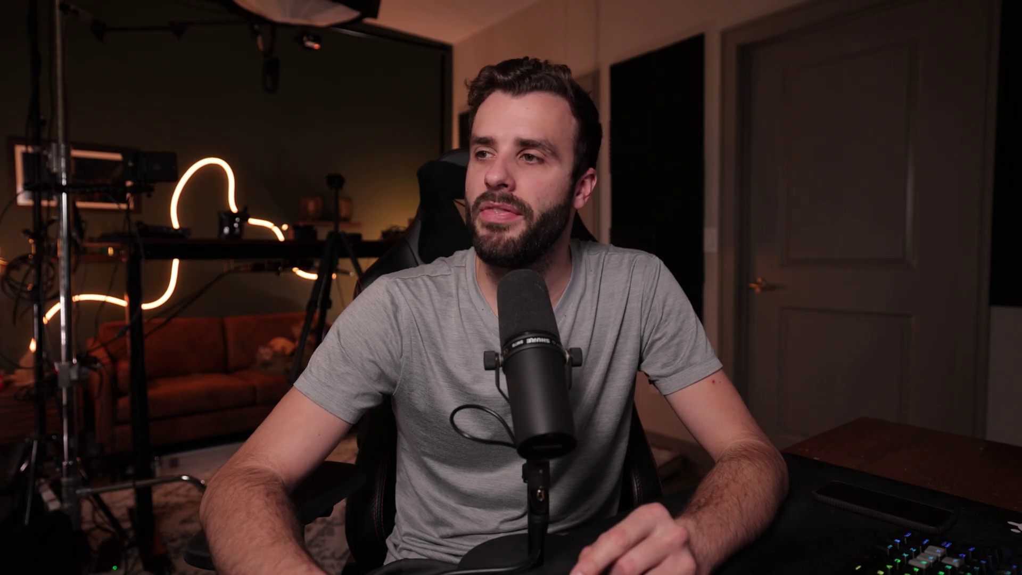